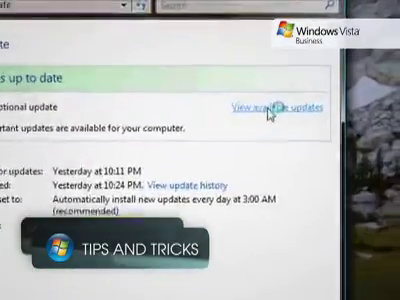
# - In the available updates list, select the optional CXT - Modems HDAUDIO update
pyautogui.click(315, 93)
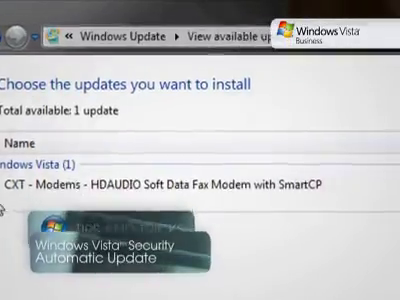
pyautogui.click(10, 187)
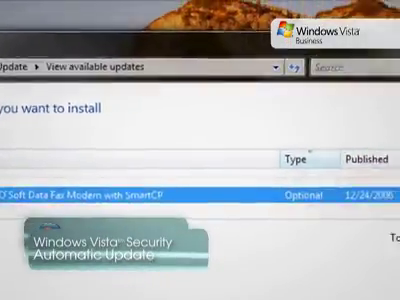